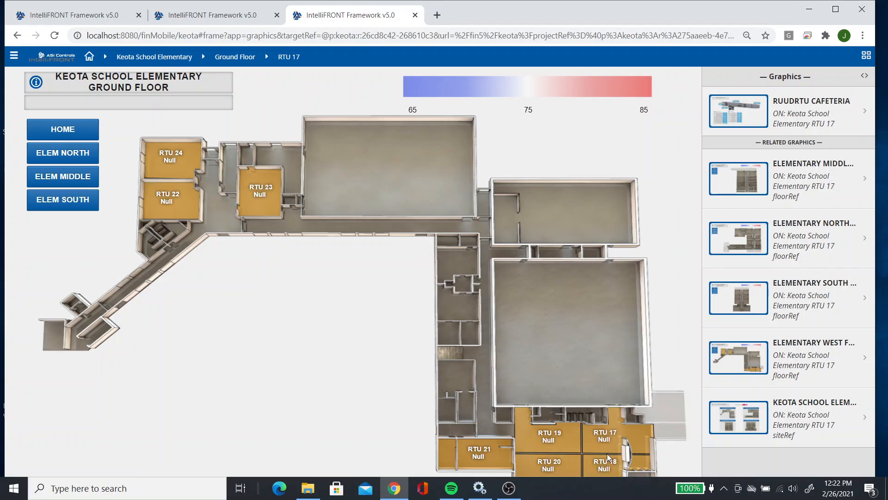
Examine and compare the marker tags of RTU 18 and RTU 17 on the Ground Floor of Keota School Elementary.
click(223, 14)
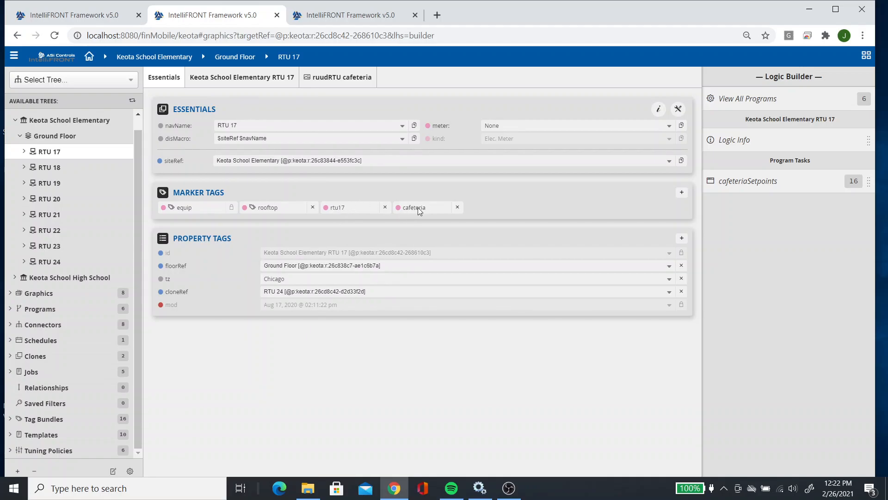
click(53, 169)
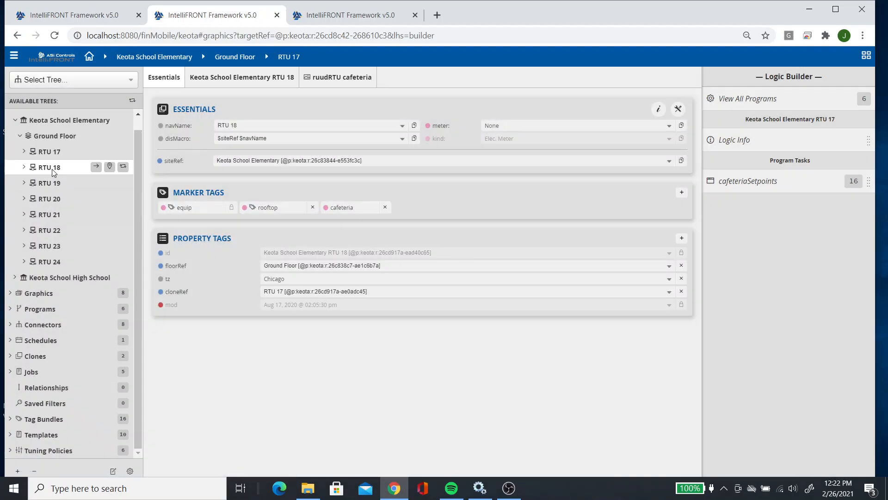
click(58, 154)
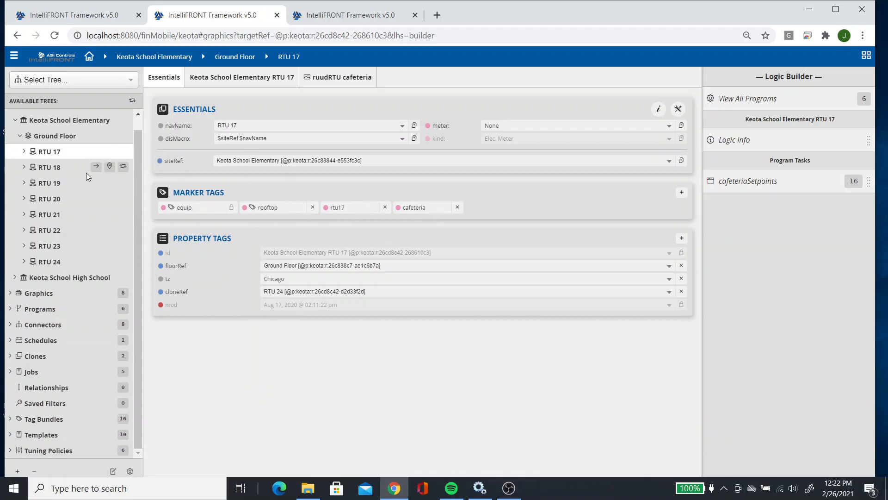
Define a new program testProgramSetpoints on cafeteria and equip and rooftop and rtu17, with the occupied and unoccupied cool and heat setpoints plus absolute points.
click(359, 19)
click(14, 56)
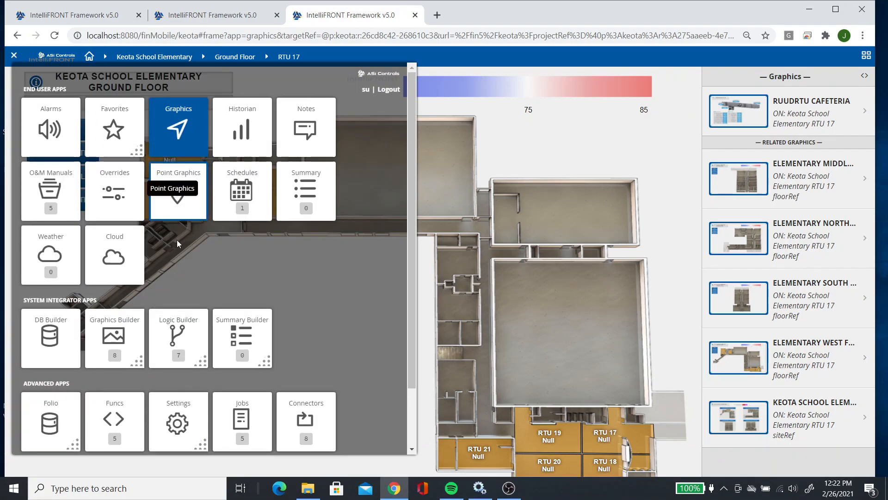
click(185, 340)
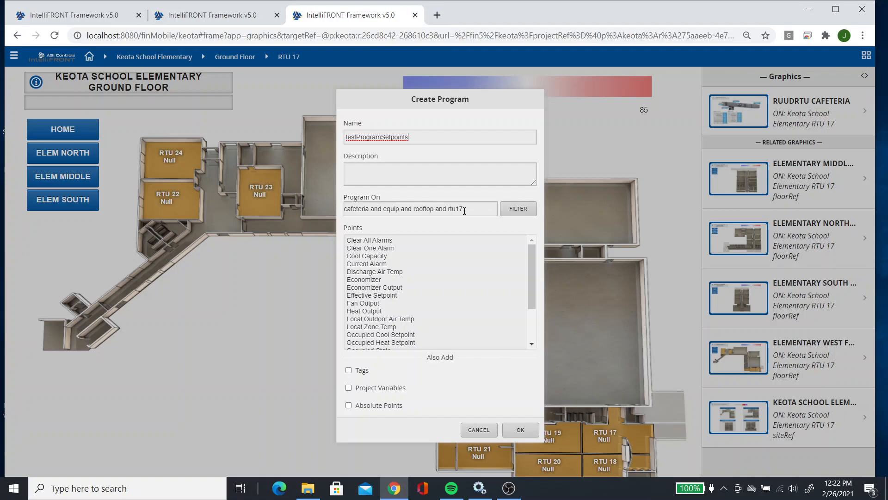
click(384, 334)
scroll(395, 331, down, 1)
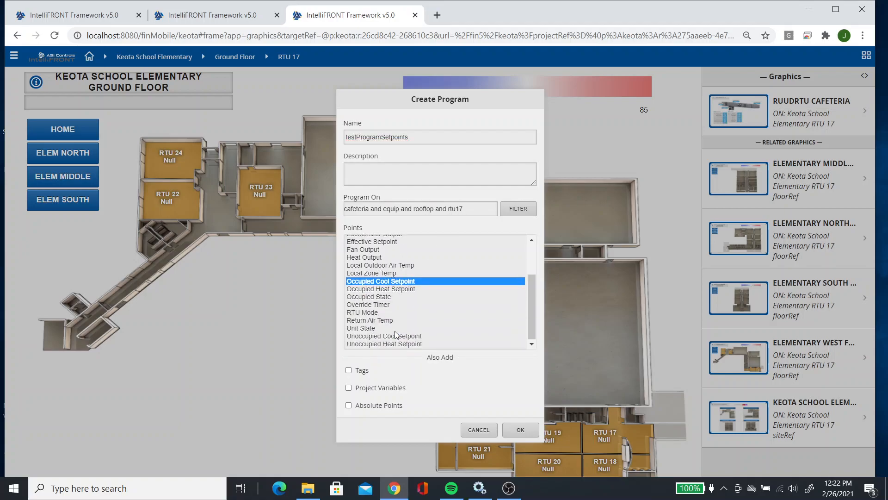
ctrl+click(399, 289)
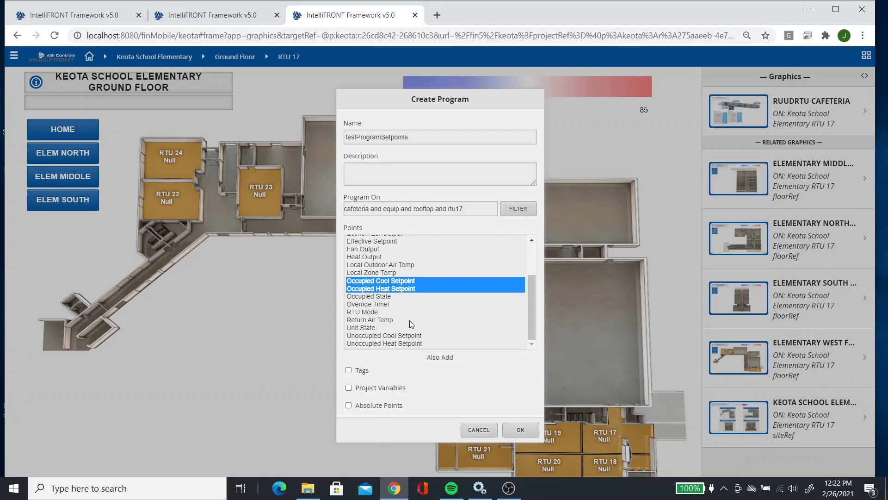
ctrl+click(401, 336)
ctrl+click(401, 344)
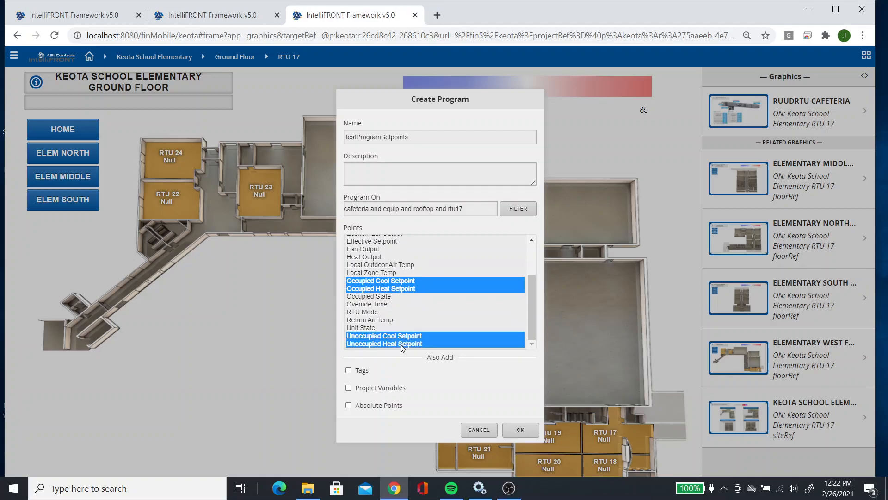
click(348, 406)
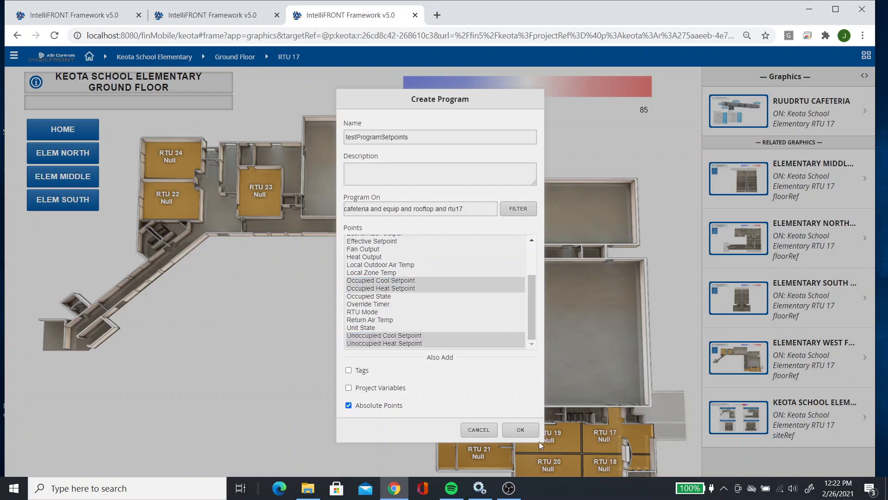
click(520, 430)
Add RTU 18's occupied and unoccupied cool and heat setpoints as absolute point variables and finish creating the program.
click(352, 234)
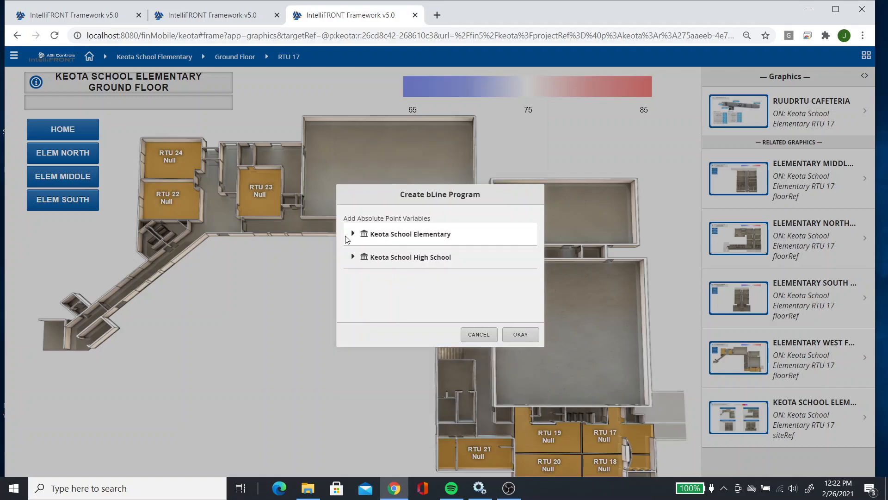
click(357, 256)
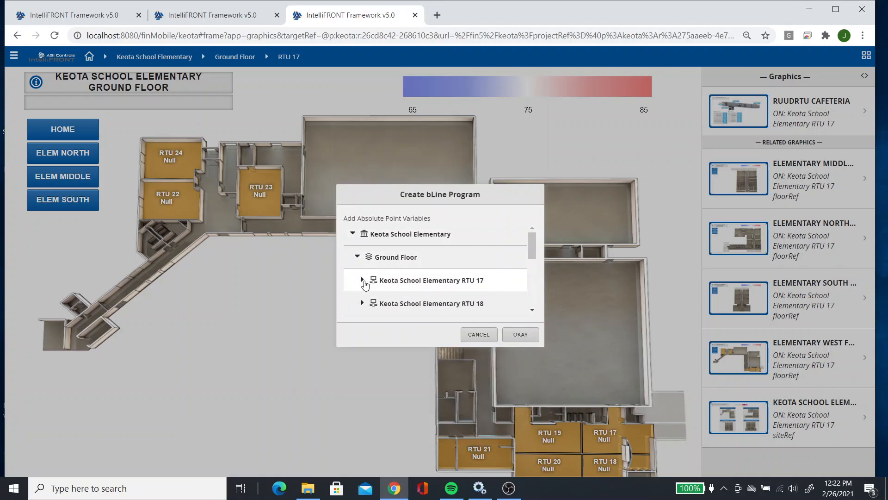
click(362, 302)
scroll(451, 282, down, 3)
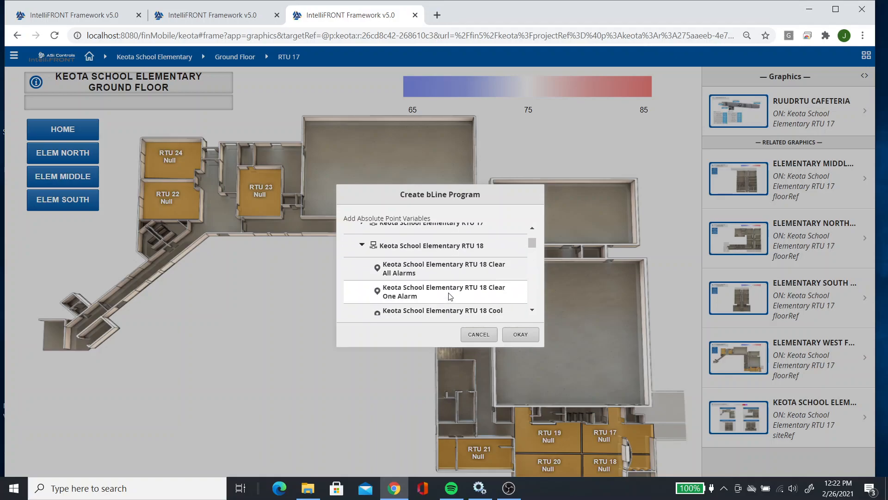
scroll(453, 275, down, 3)
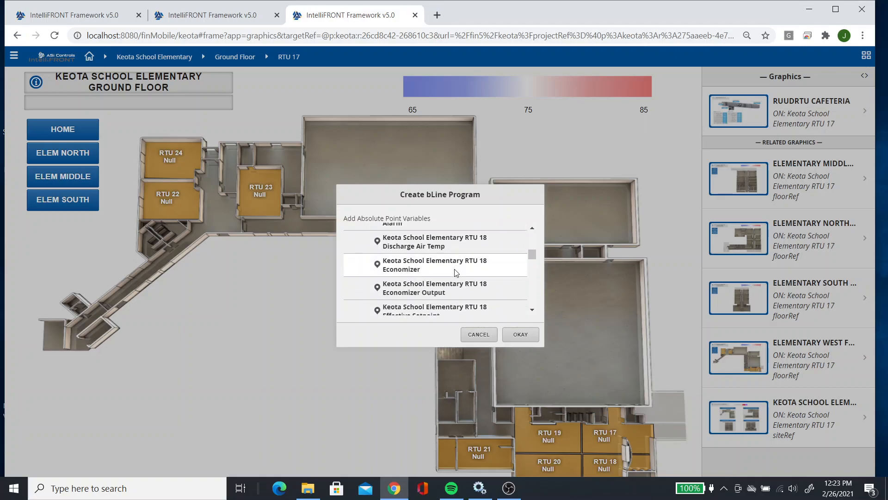
scroll(455, 272, down, 5)
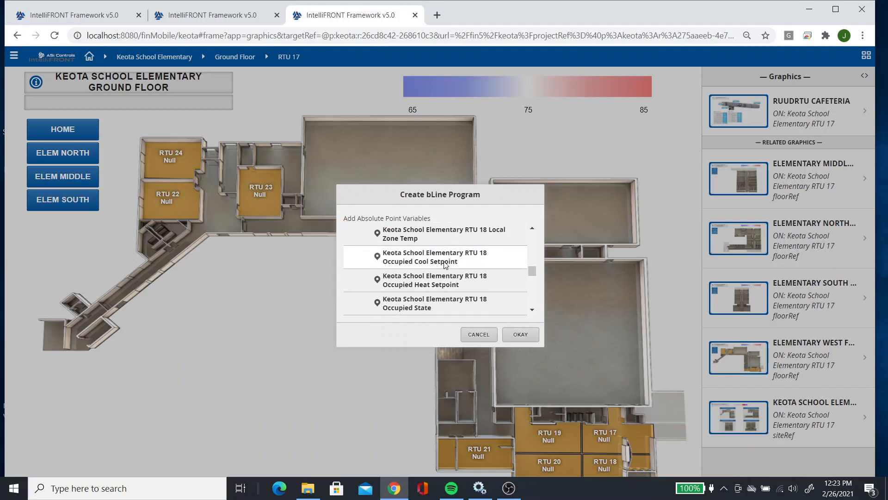
click(447, 259)
click(449, 278)
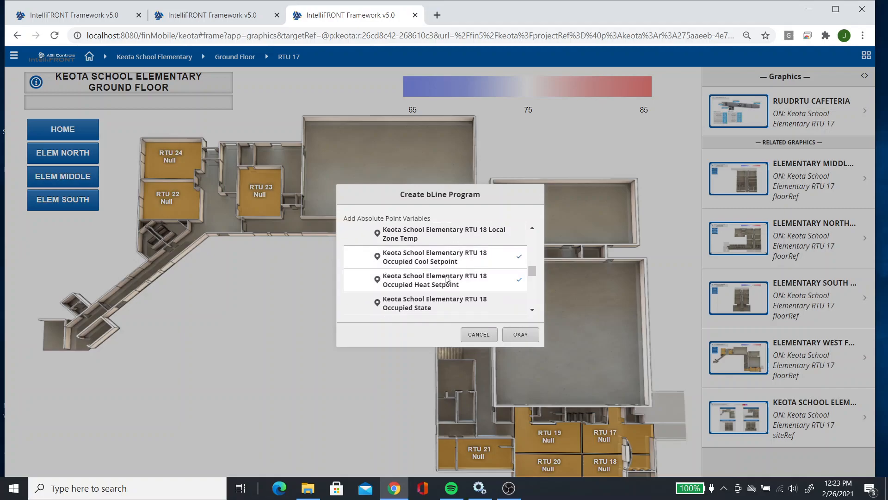
drag(529, 274, 531, 288)
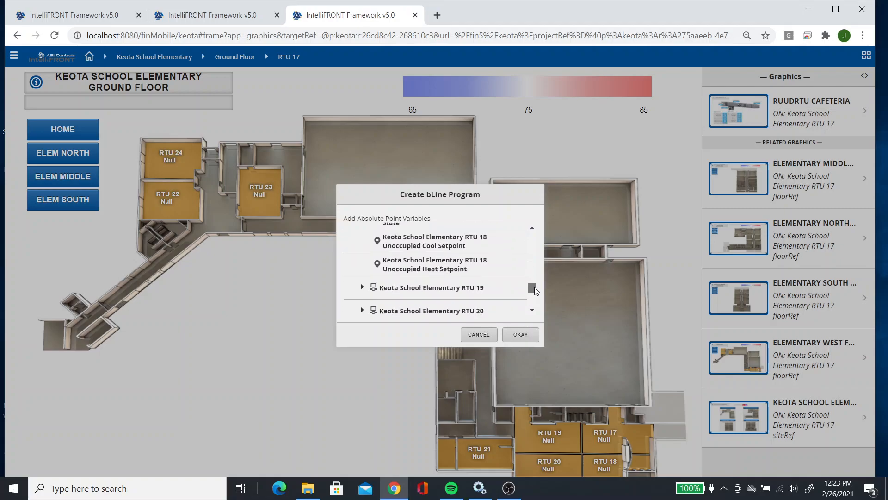
click(426, 256)
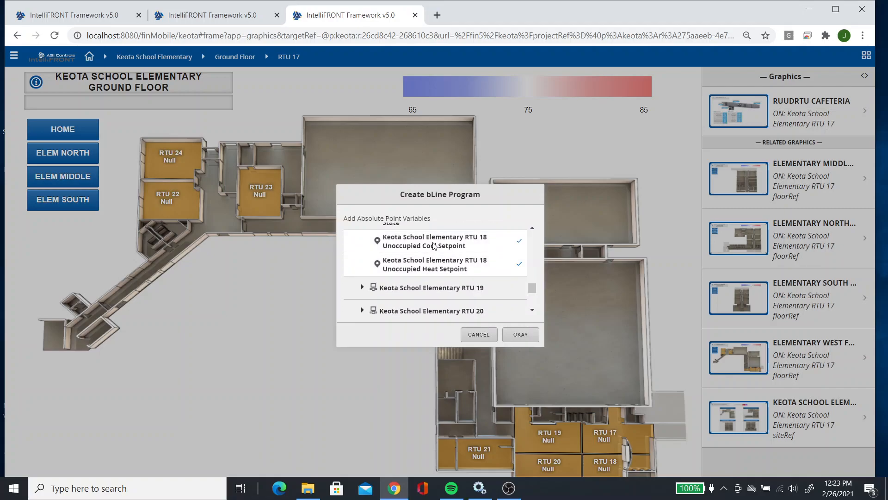
click(513, 335)
click(518, 289)
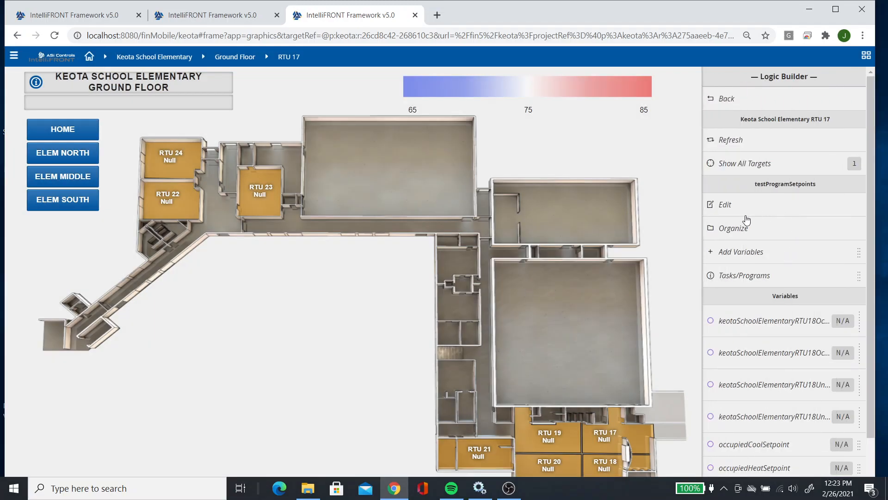
Open testProgramSetpoints for editing and place get blocks for occupiedCoolSetpoint, occupiedHeatSetpoint, unoccupiedCoolSetpoint and unoccupiedHeatSetpoint in the main routine.
click(737, 204)
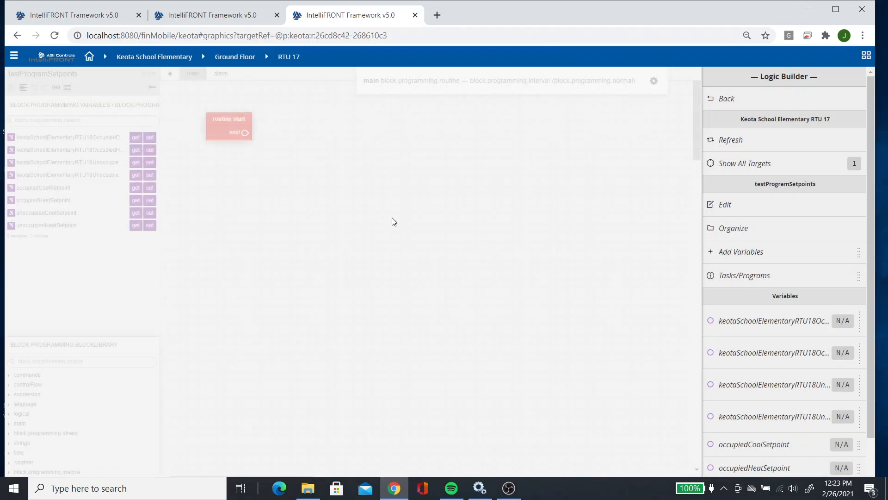
drag(148, 189, 255, 190)
drag(136, 200, 265, 224)
drag(136, 212, 282, 259)
drag(136, 225, 267, 313)
Arrange the four setpoint get blocks in an evenly spaced column beneath the routine start block.
drag(296, 262, 243, 267)
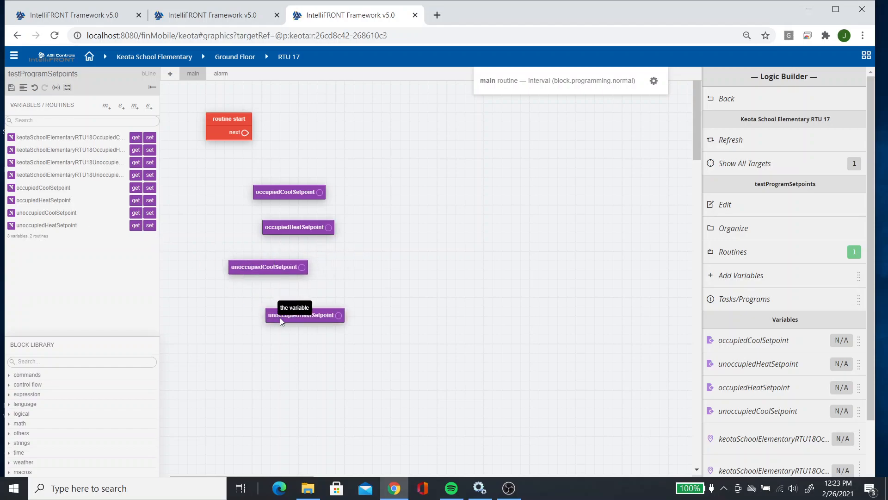
drag(279, 317, 235, 358)
drag(263, 270, 257, 298)
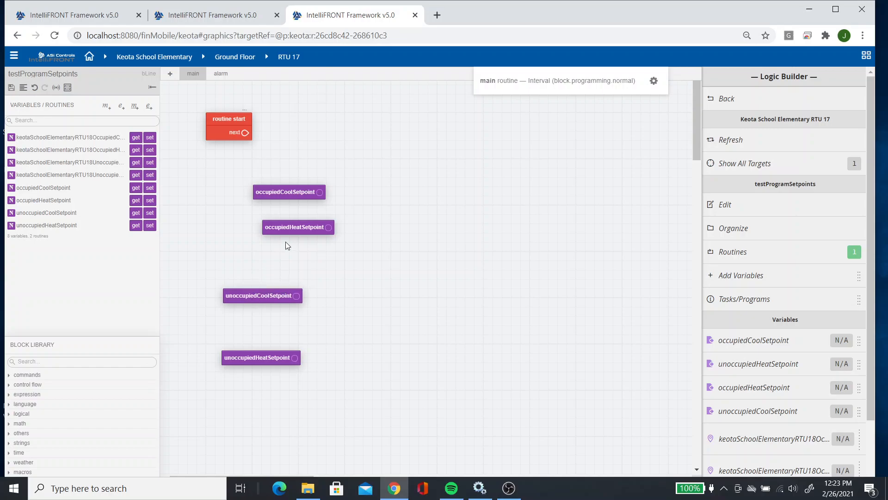
drag(286, 227, 254, 239)
drag(282, 198, 255, 187)
Place set blocks for RTU 18's occupied cool, occupied heat, unoccupied cool and unoccupied heat setpoints in a column opposite the get blocks.
drag(153, 140, 525, 166)
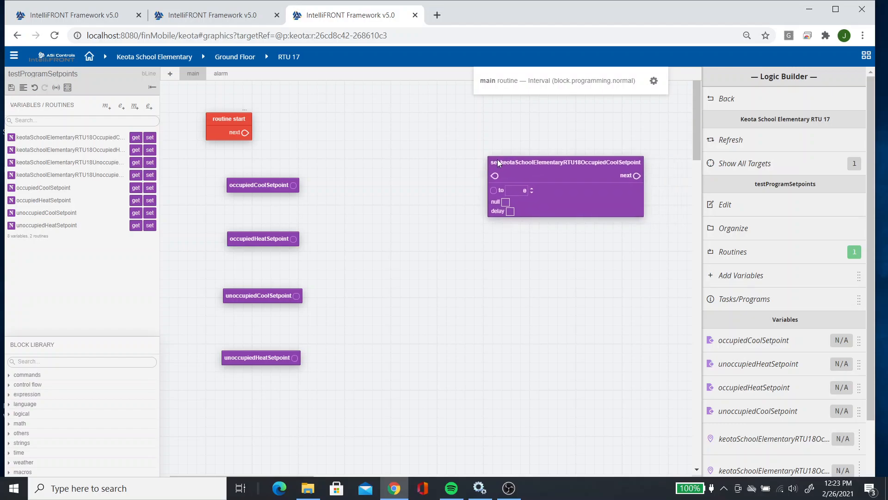
drag(150, 150, 498, 262)
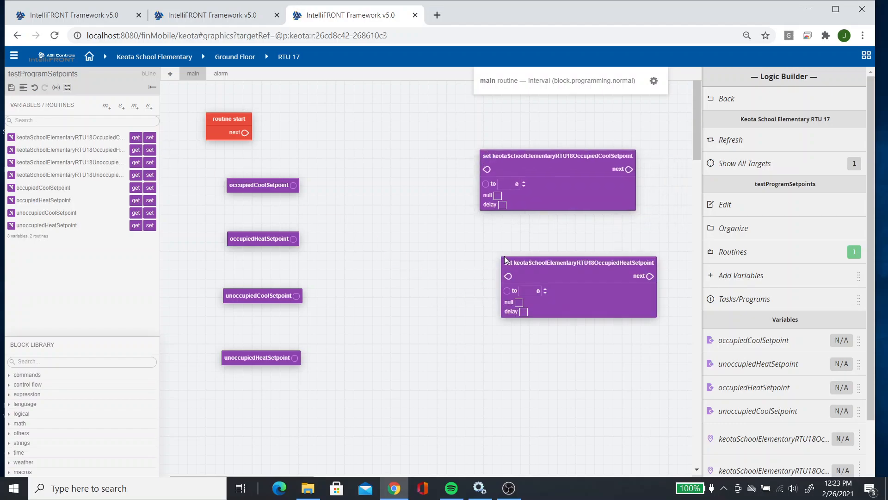
drag(150, 162, 509, 329)
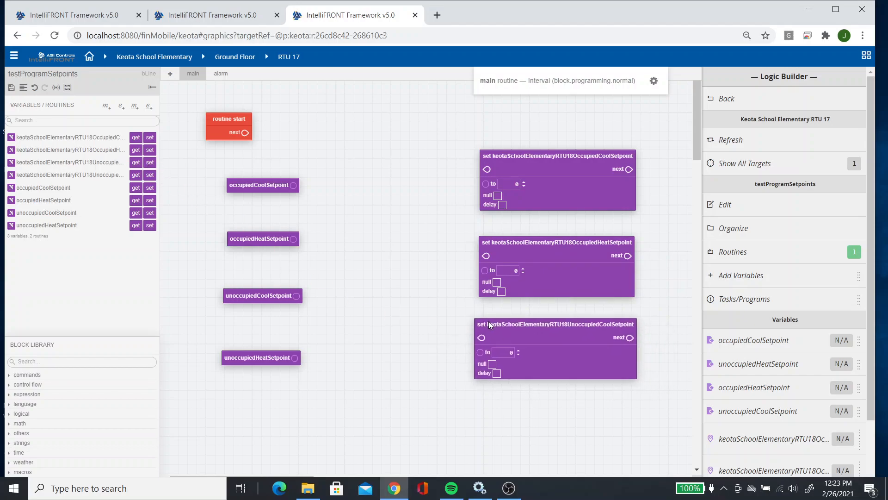
drag(152, 178, 494, 403)
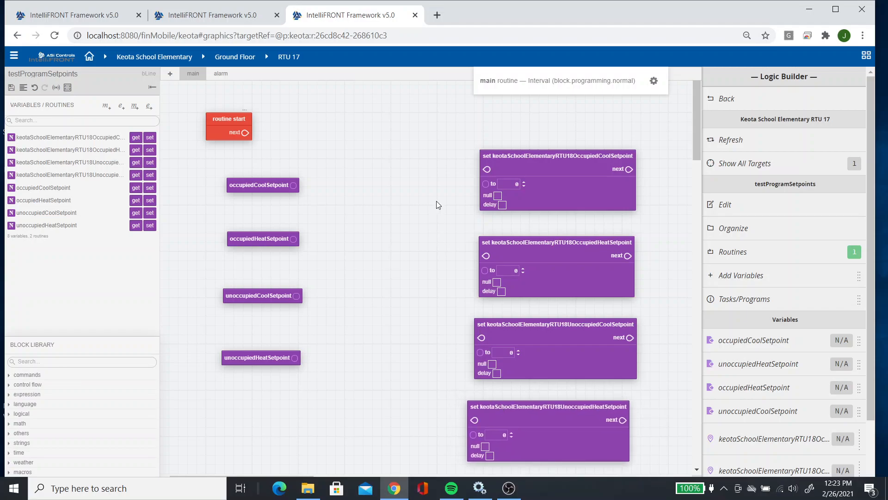
Connect each setpoint get block to the value input of the matching RTU 18 set block.
drag(294, 185, 484, 184)
drag(293, 239, 485, 269)
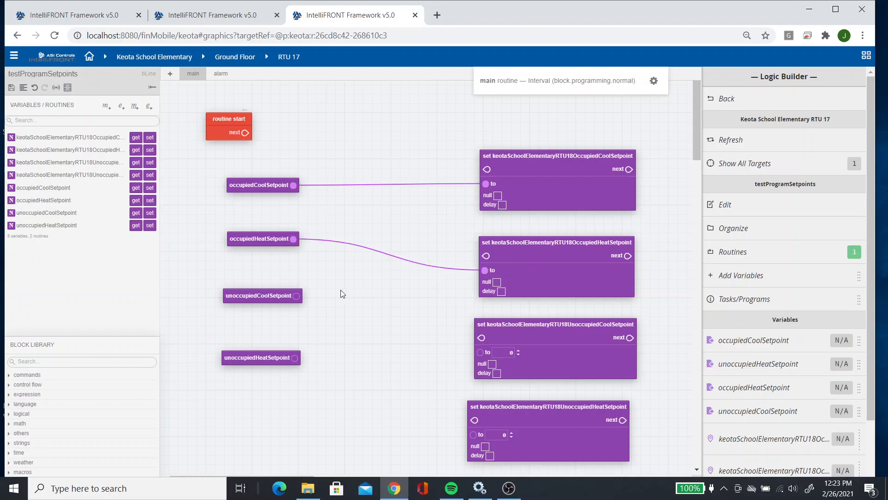
drag(296, 296, 481, 352)
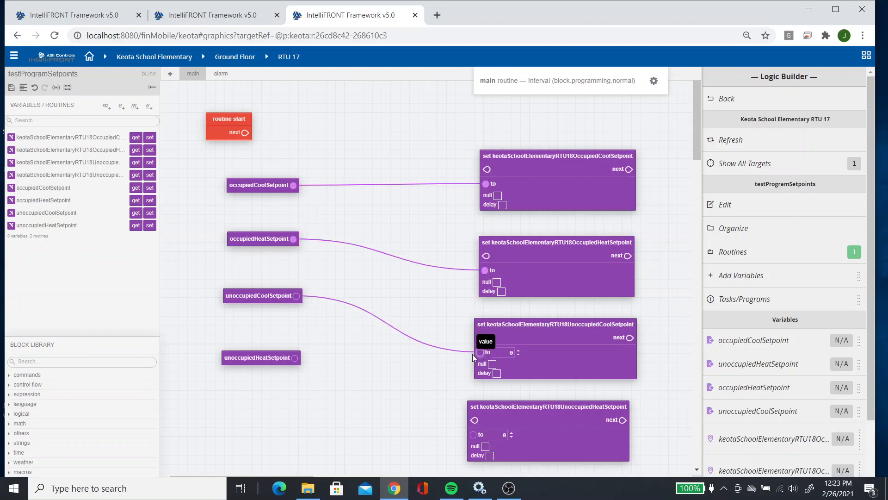
drag(296, 357, 474, 434)
Chain the execution flow from routine start through the four RTU 18 set blocks in order.
drag(245, 133, 487, 169)
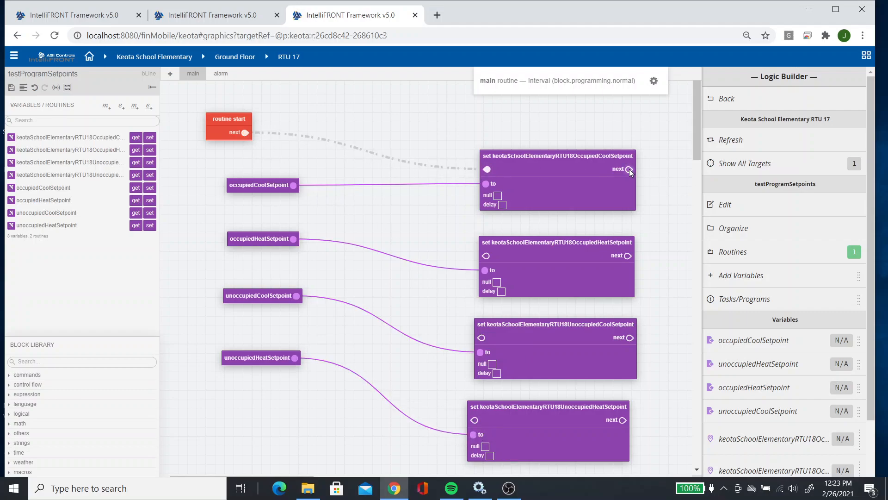
drag(488, 262, 486, 257)
drag(482, 339, 482, 338)
drag(629, 337, 474, 419)
Save the program and turn on live monitoring of its blocks.
click(11, 90)
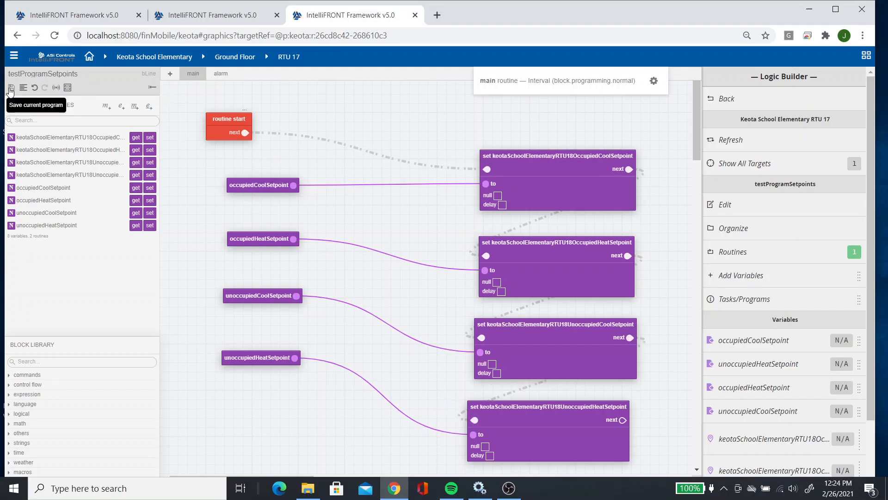
click(57, 88)
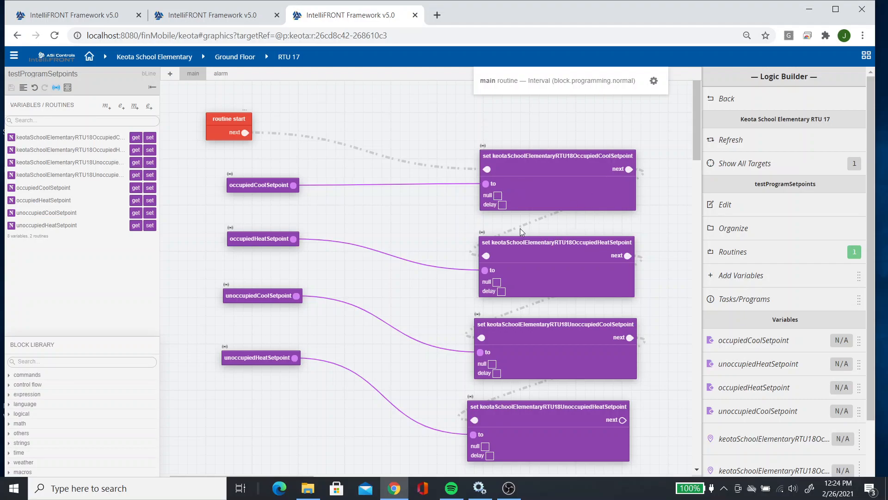
Review the graphicOn filter of the ruudRTU cafeteria graphic in the Graphics Builder and close it without changes.
click(254, 18)
click(341, 19)
click(14, 56)
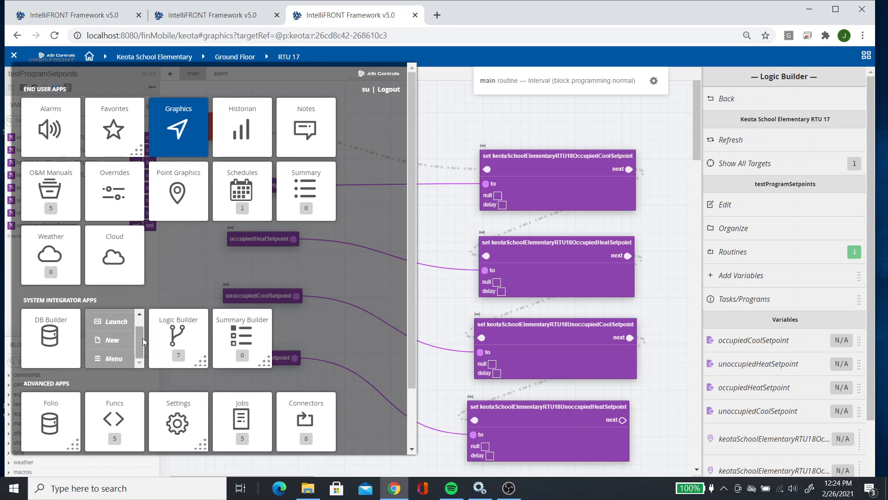
click(124, 366)
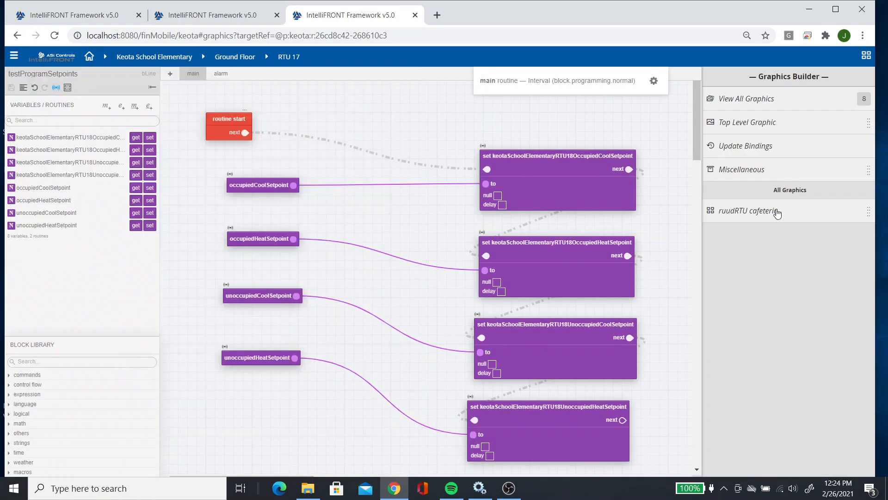
mouse_move(829, 223)
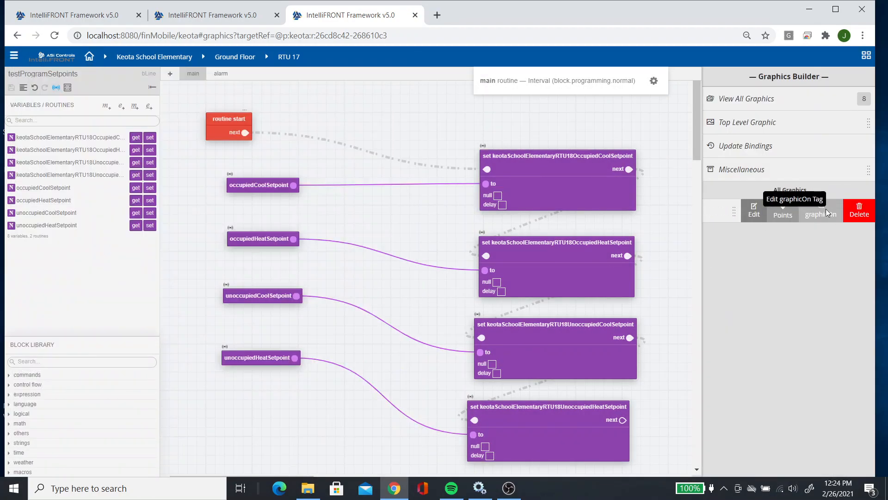
click(827, 212)
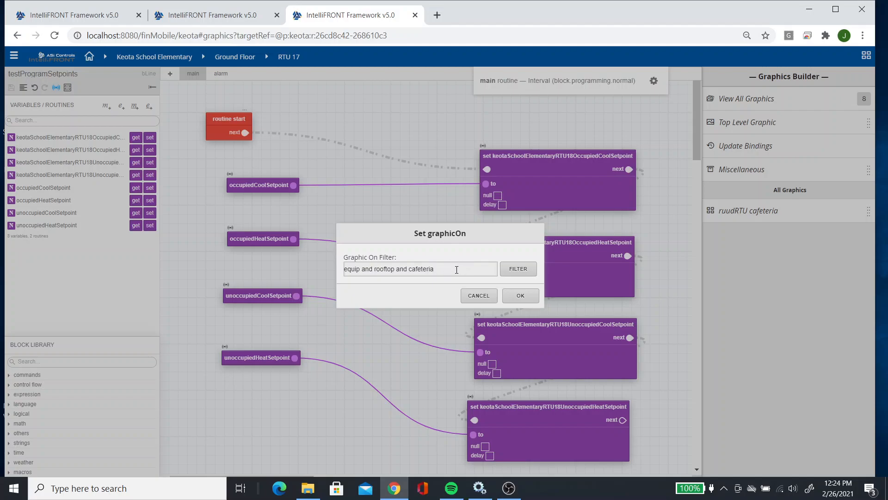
click(479, 296)
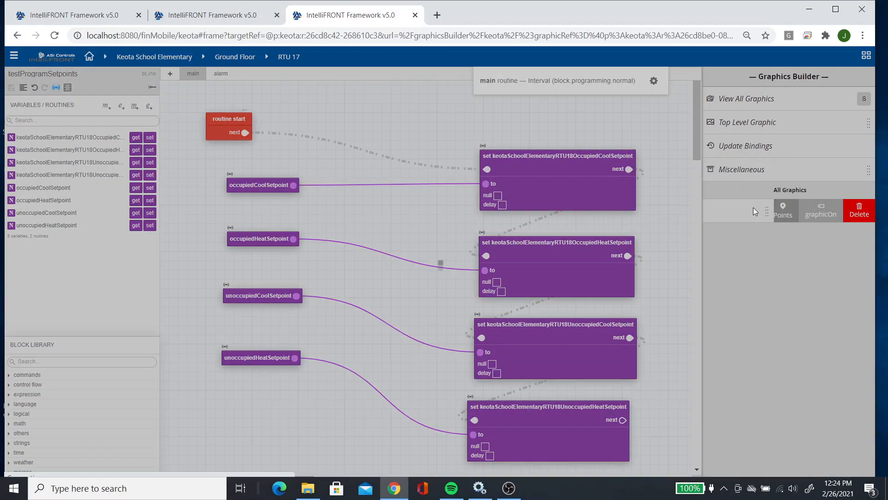
Open the ruudRTU cafeteria graphic for editing and show its virtual points down to the Keota Schools entries.
click(753, 211)
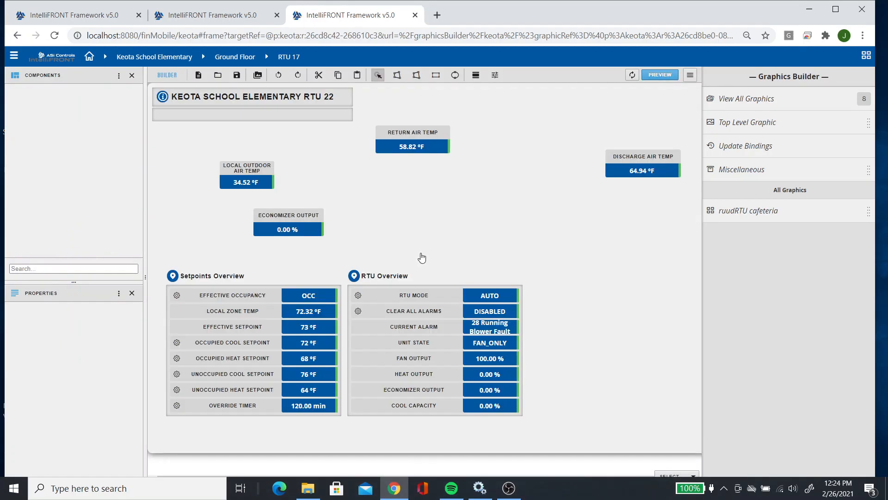
click(119, 76)
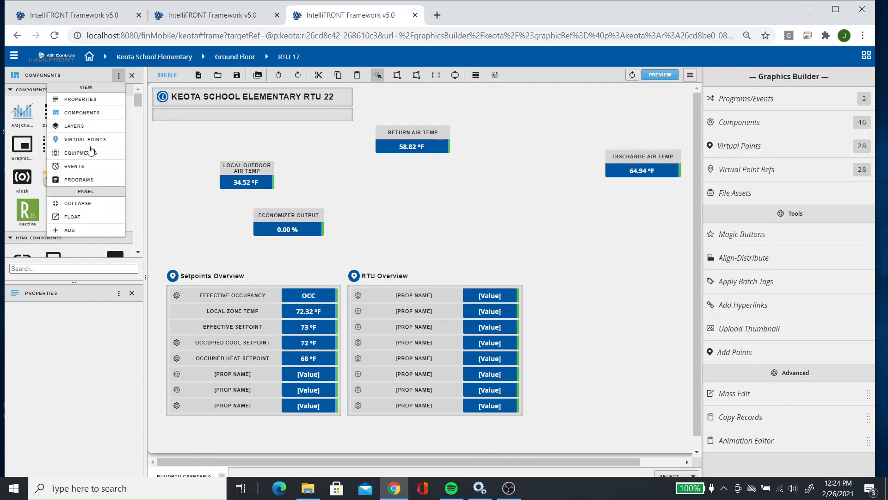
click(86, 140)
scroll(80, 140, down, 5)
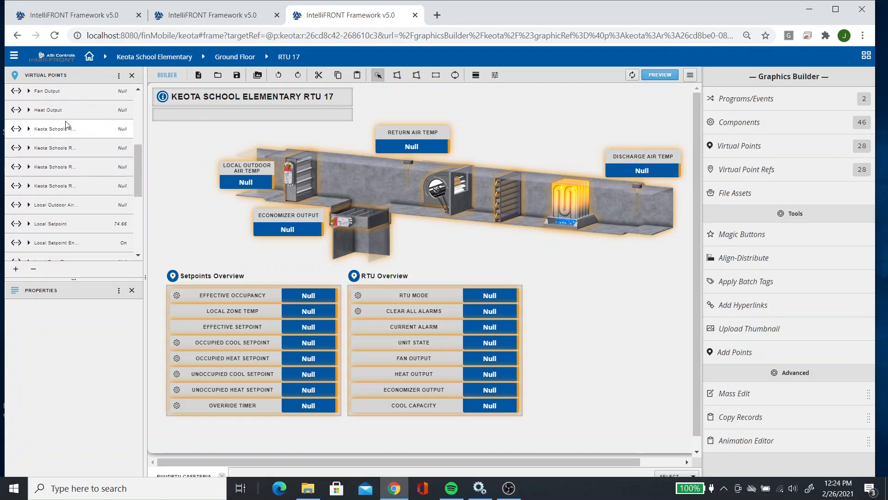
Examine the name and binding of the Keota Schools RTU 17 Occupied Cool Setpoint virtual point and close its properties without changes.
right_click(83, 131)
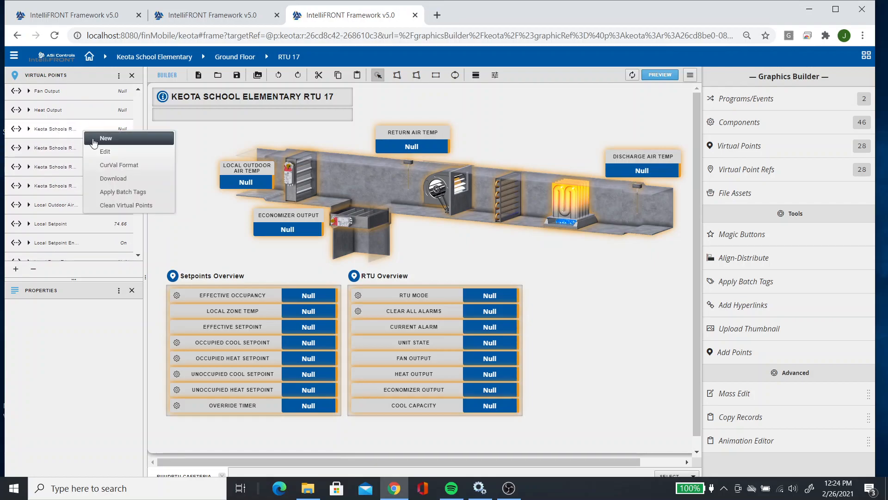
click(105, 151)
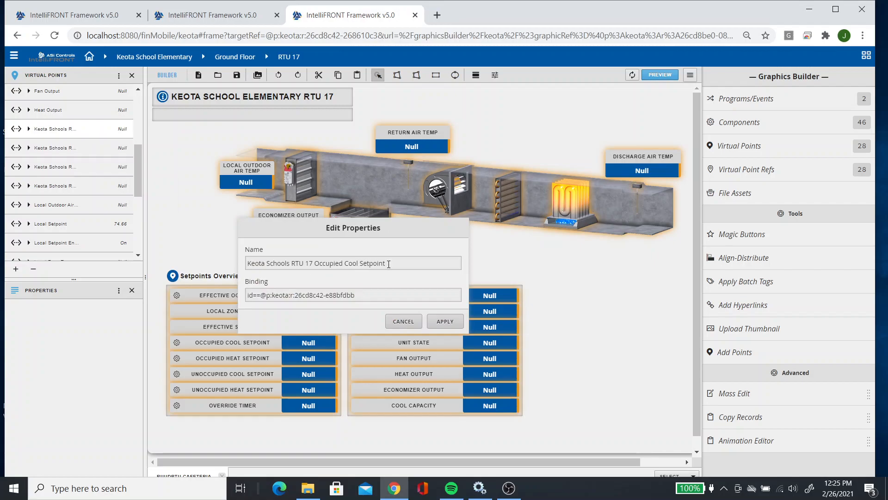
drag(389, 265, 244, 263)
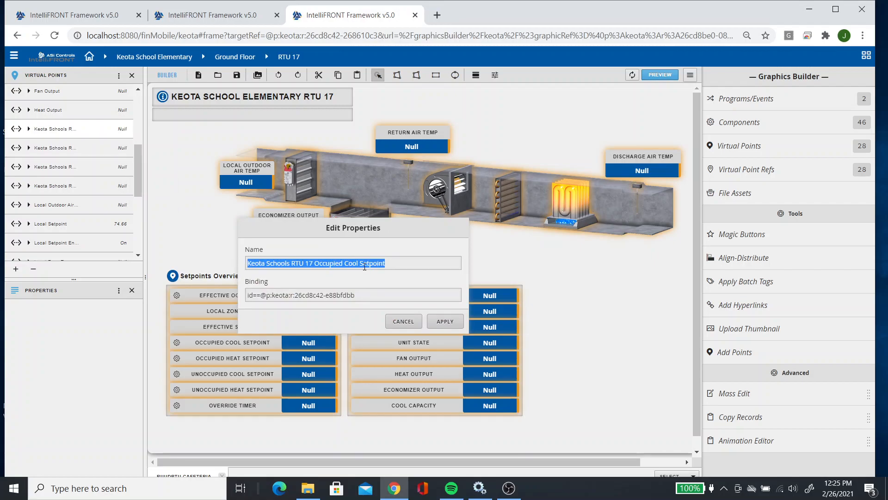
drag(367, 296, 239, 295)
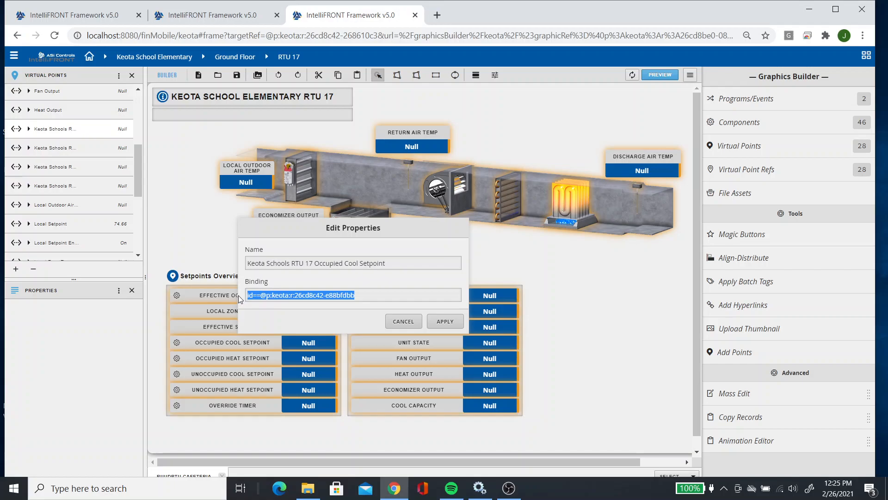
click(406, 321)
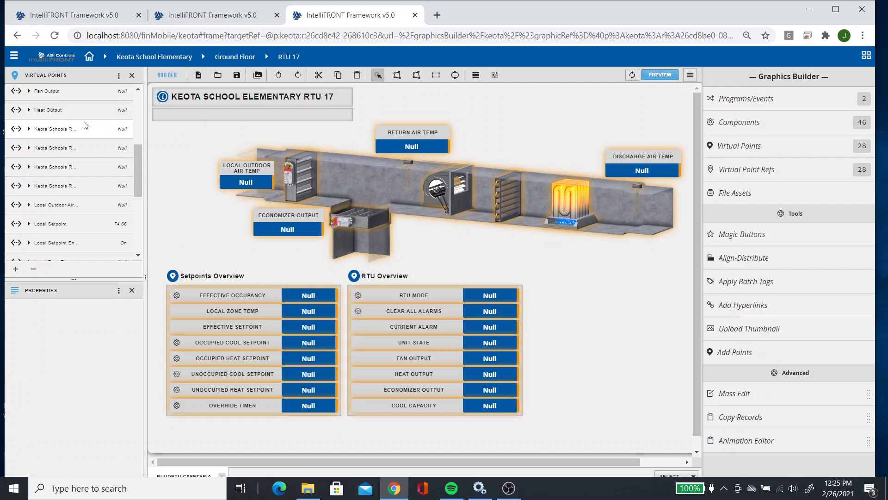
Examine the binding of the Fan Output virtual point and close its properties without changes.
right_click(75, 94)
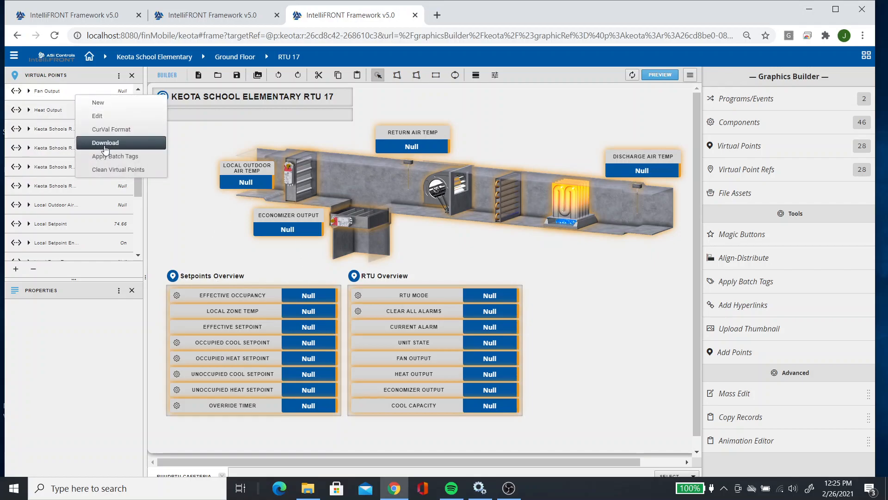
click(108, 122)
drag(406, 298, 313, 297)
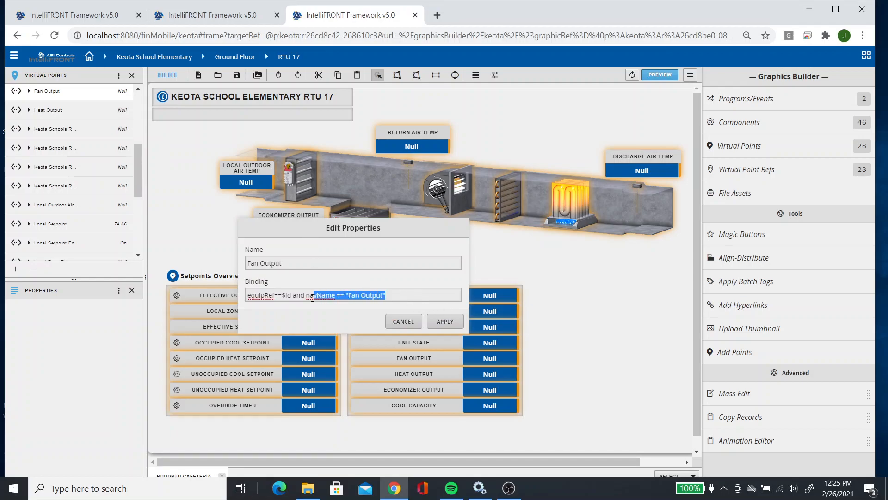
click(412, 320)
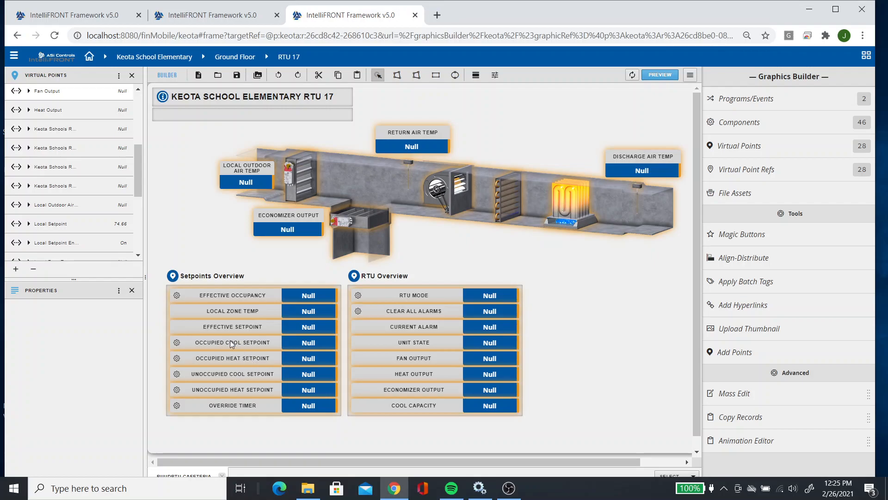
Preview the graphic, check the Set Default action of the Occupied Cool Setpoint without entering a value, and close the preview.
click(659, 75)
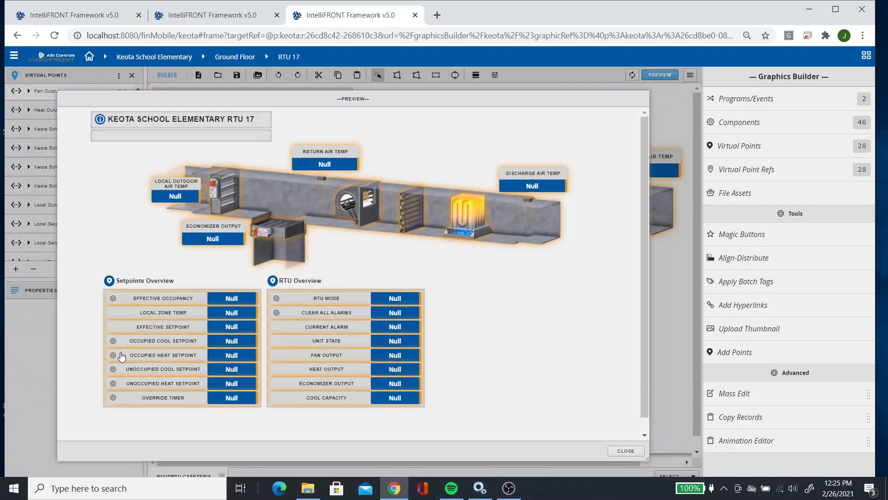
click(113, 340)
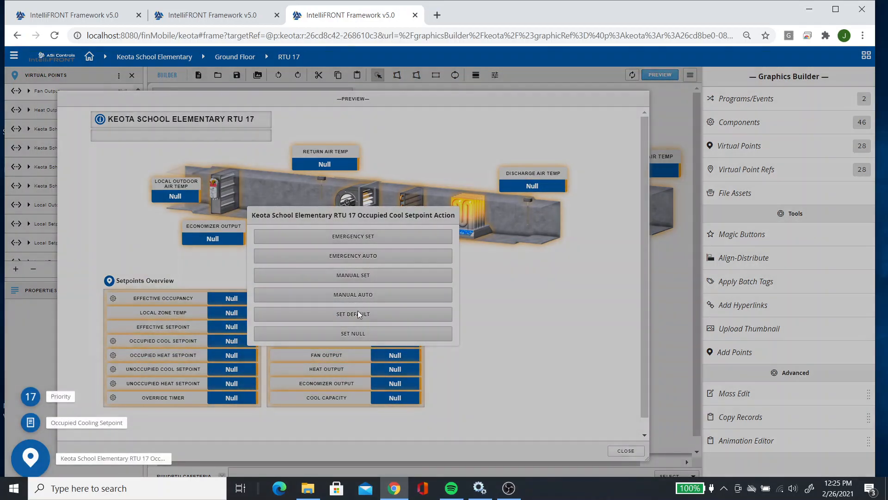
click(358, 313)
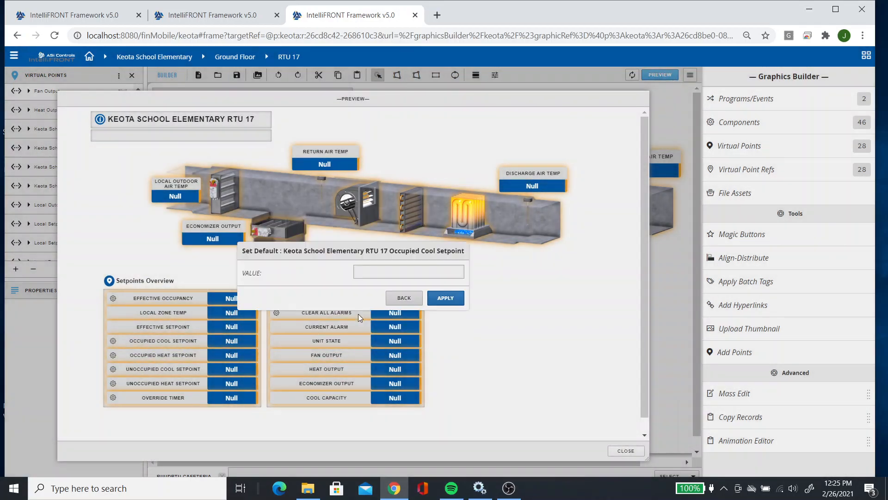
click(474, 273)
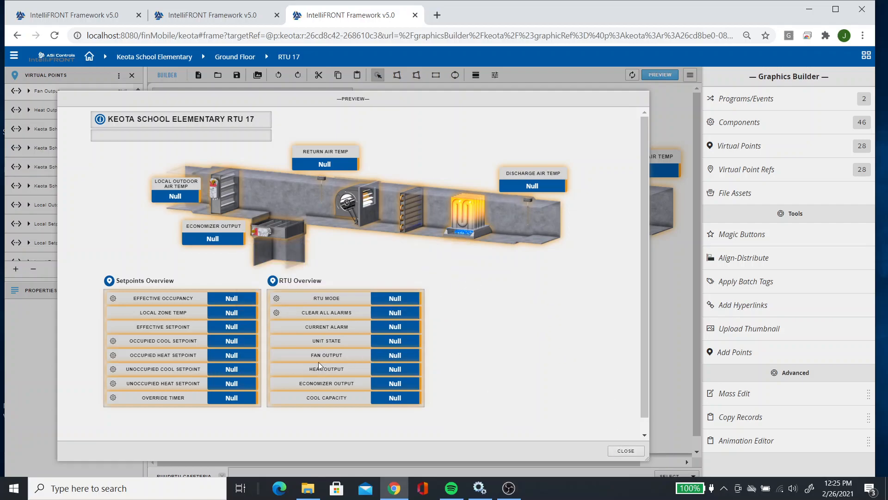
click(626, 450)
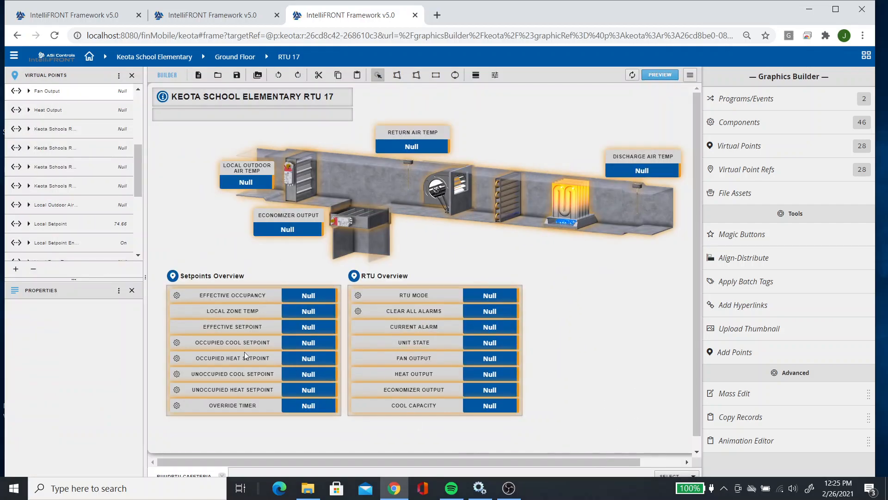